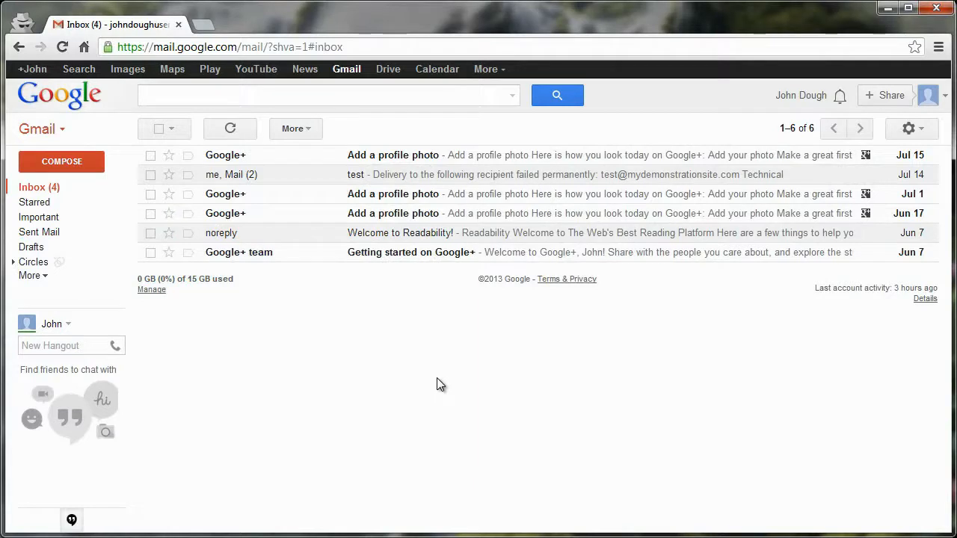
In Gmail settings, turn off auto-adding new recipients to contacts and save the change
left_click(927, 134)
left_click(784, 247)
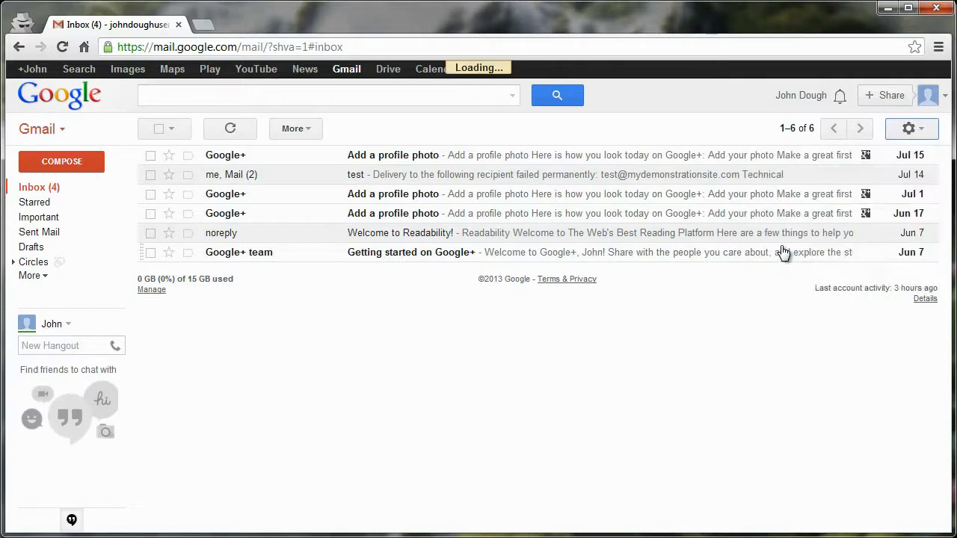
scroll(285, 301, "down", 10)
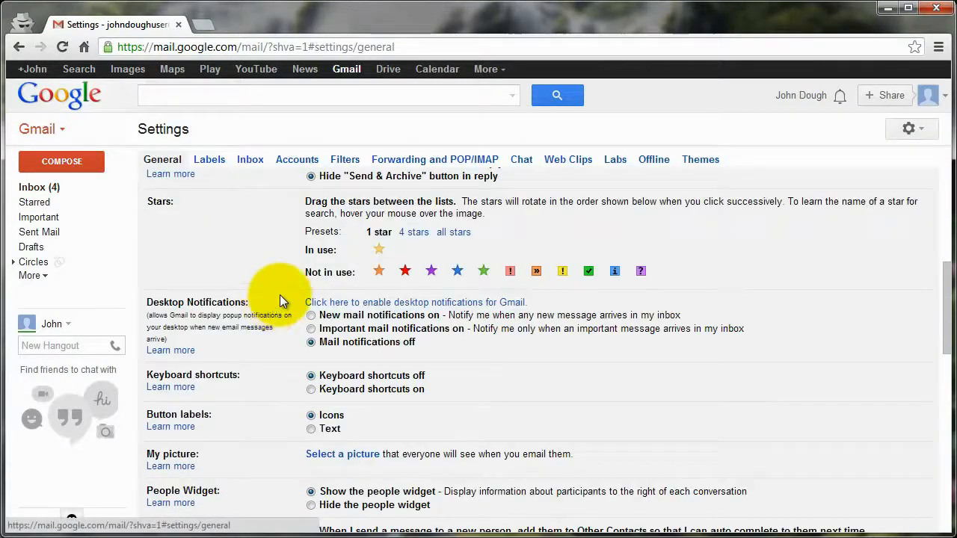
scroll(262, 292, "down", 2)
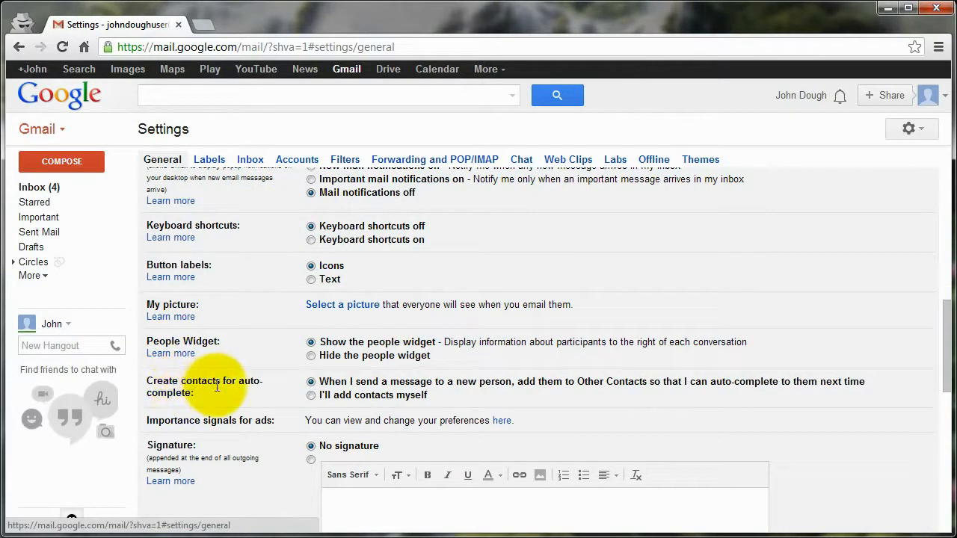
left_click(311, 395)
scroll(273, 377, "down", 10)
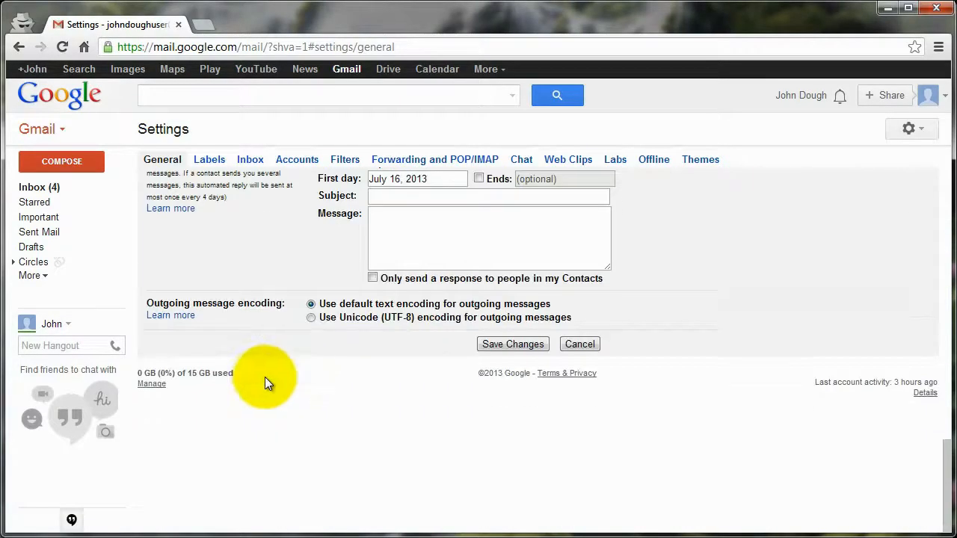
left_click(520, 346)
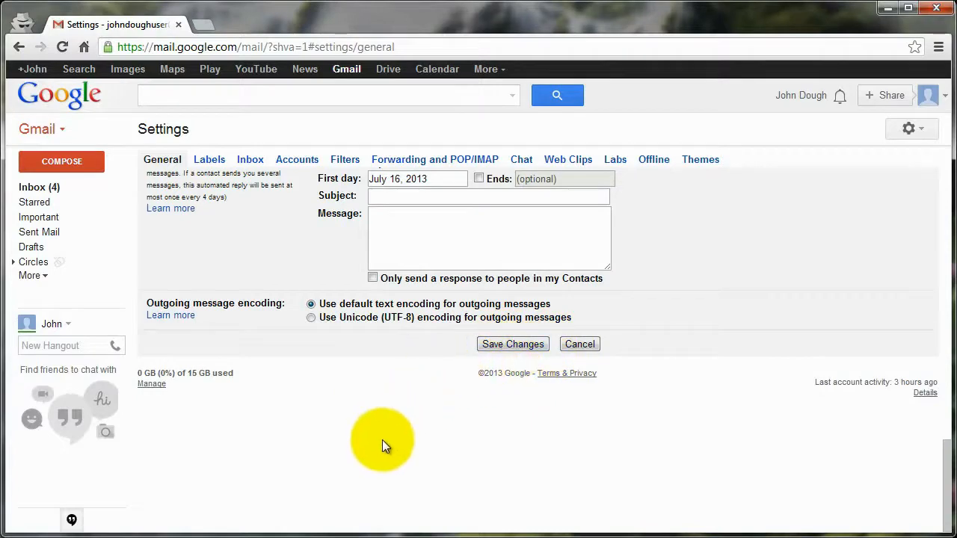
Return to the inbox, discarding any unsaved settings
scroll(378, 439, "up", 15)
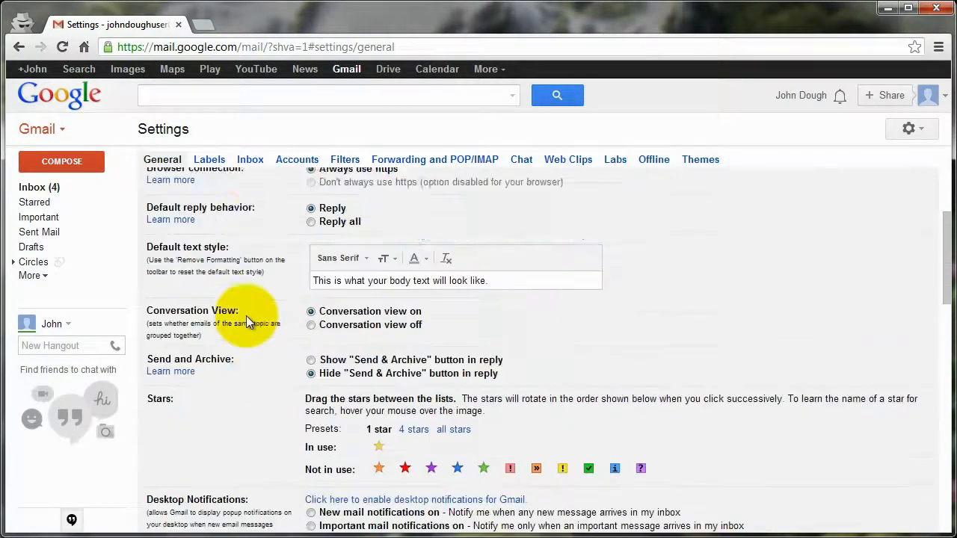
scroll(244, 310, "up", 1)
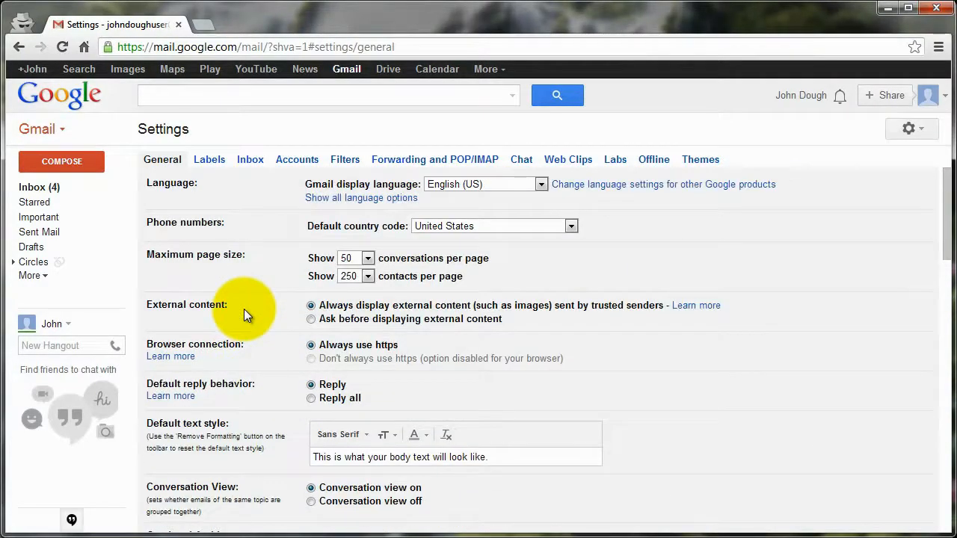
left_click(29, 185)
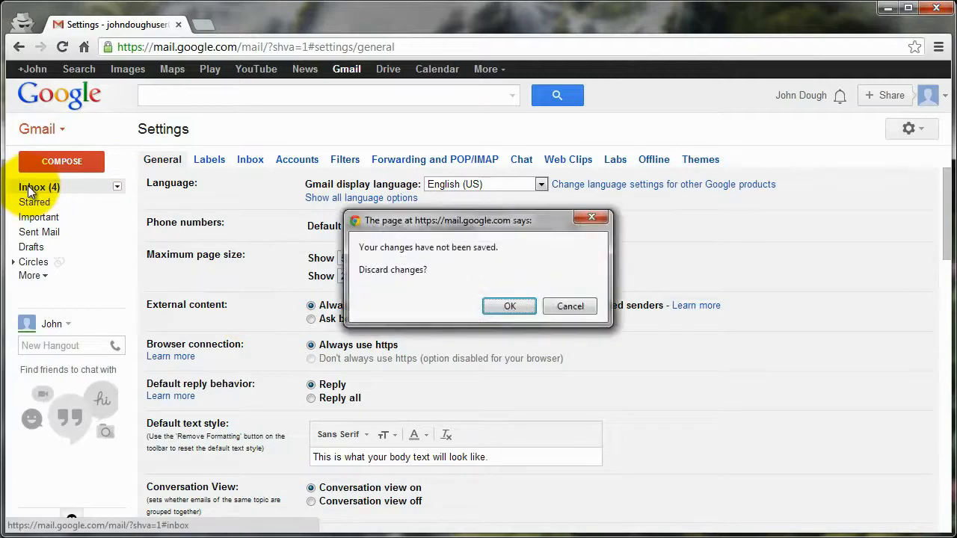
left_click(508, 307)
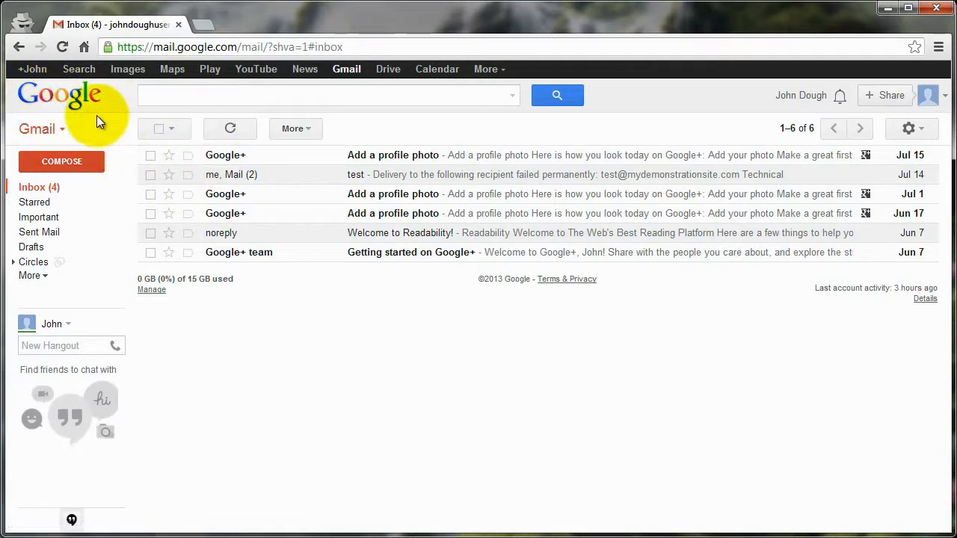
Switch from Gmail to Contacts and start a new contact
left_click(63, 133)
left_click(50, 169)
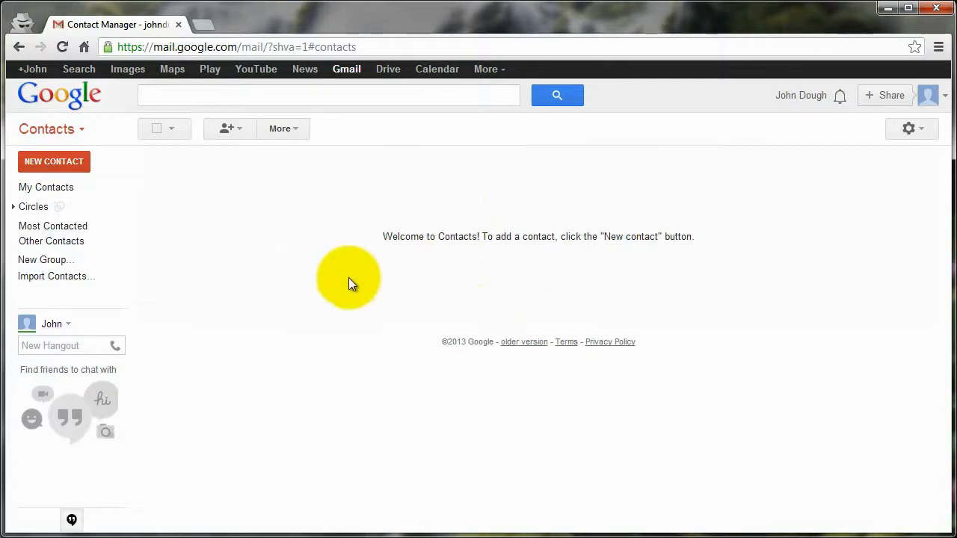
left_click(33, 160)
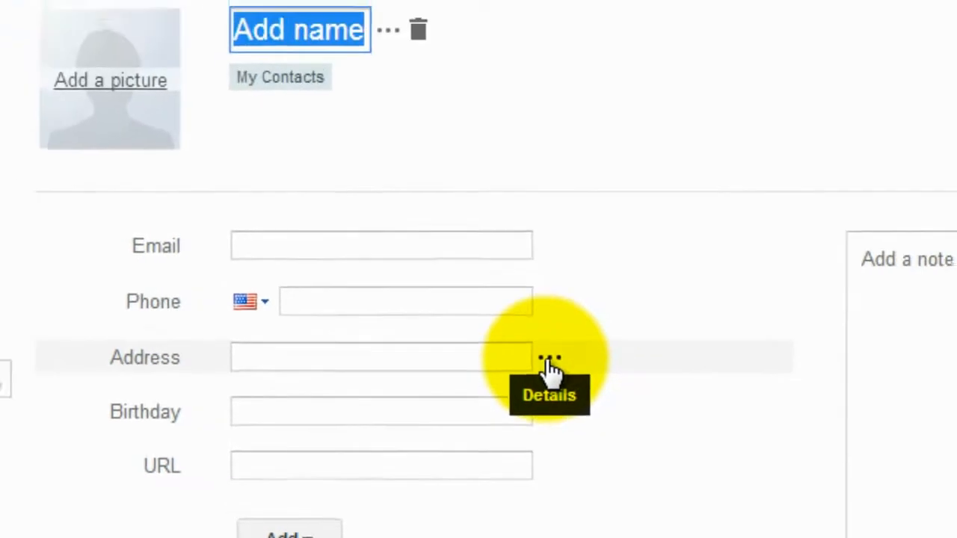
Enter the contact's first and last name in the name field
left_click(388, 30)
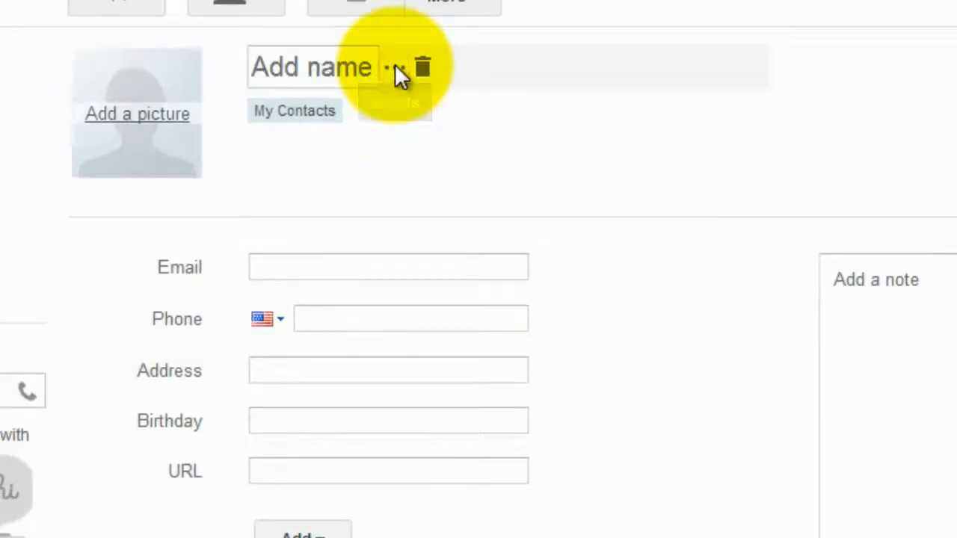
left_click(396, 69)
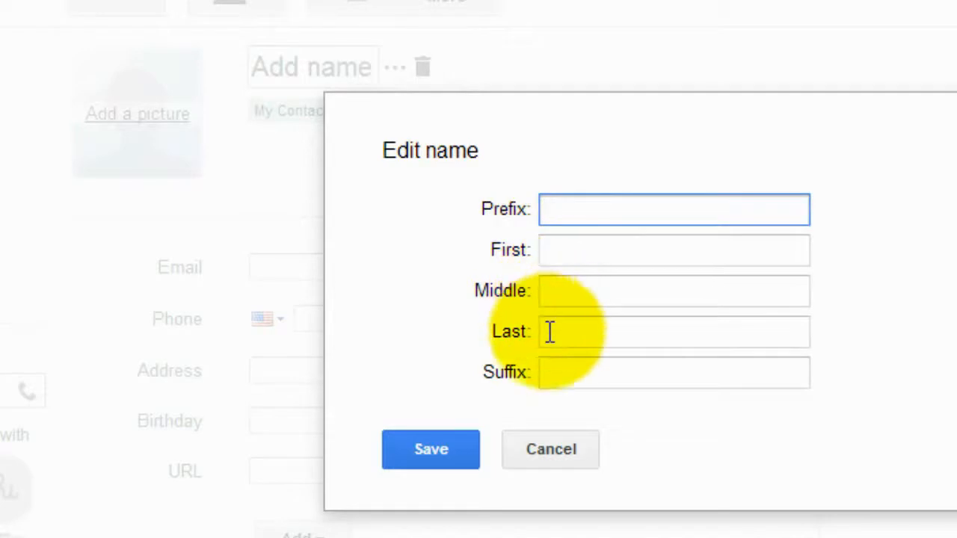
left_click(558, 452)
left_click(270, 67)
type("John ")
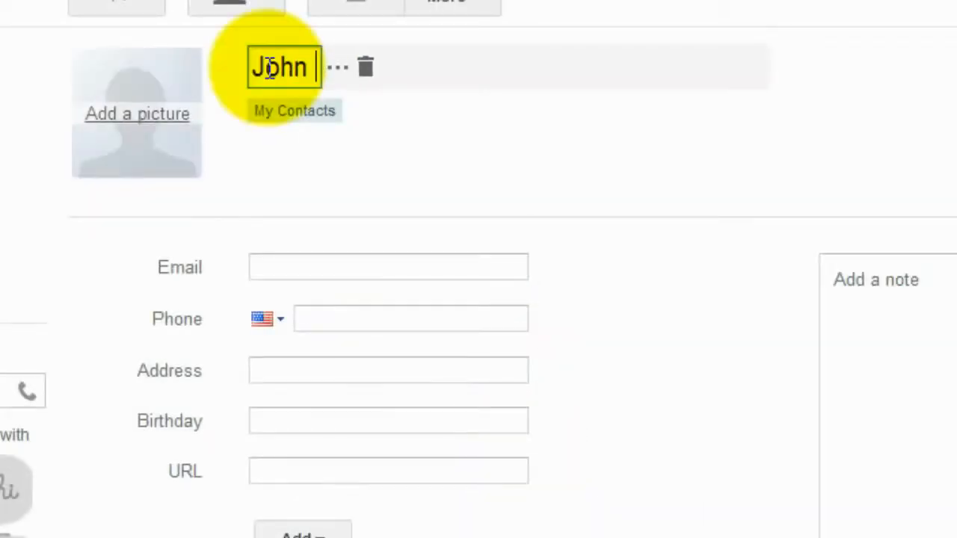
type("Adams")
Add the Dr. prefix and a middle initial to the name and save it
left_click(420, 69)
type("D")
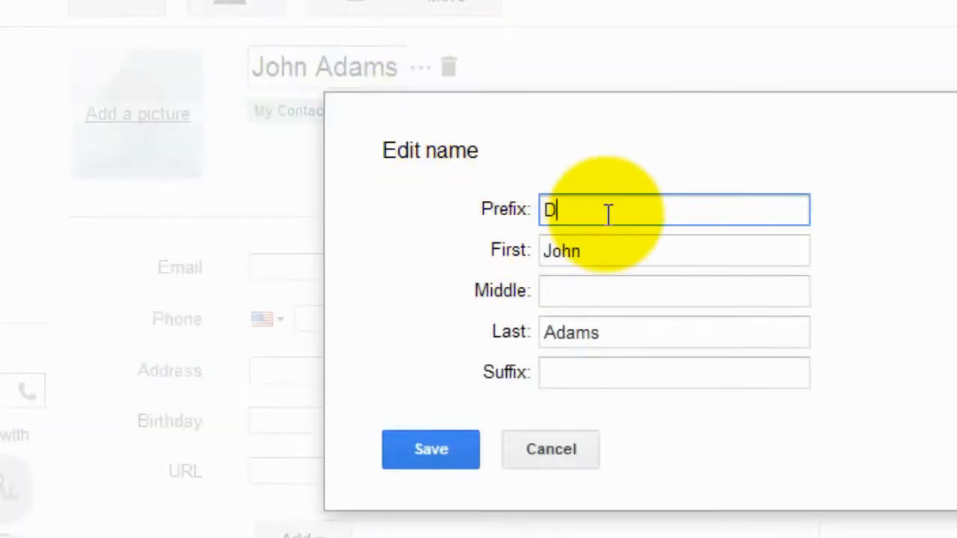
type("r.")
left_click(573, 290)
type("Q")
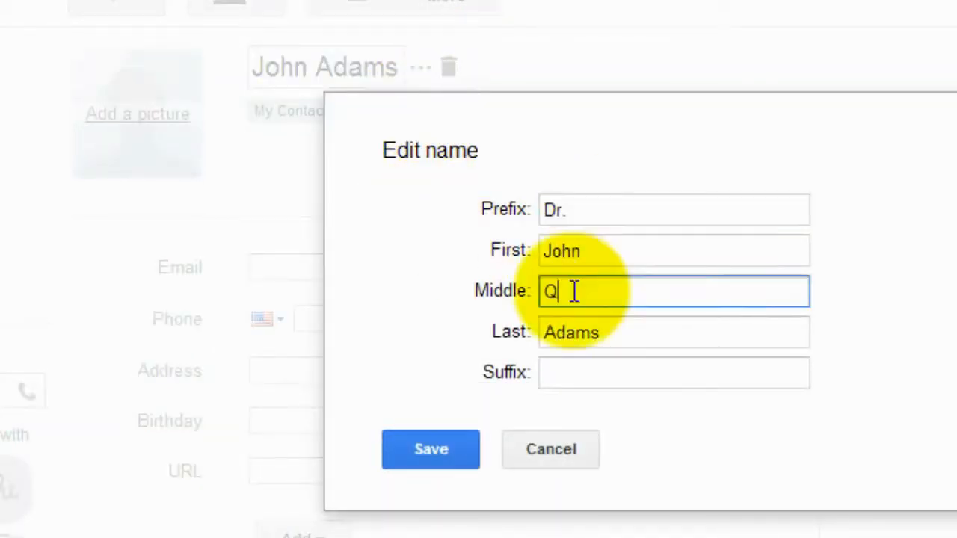
left_click(413, 451)
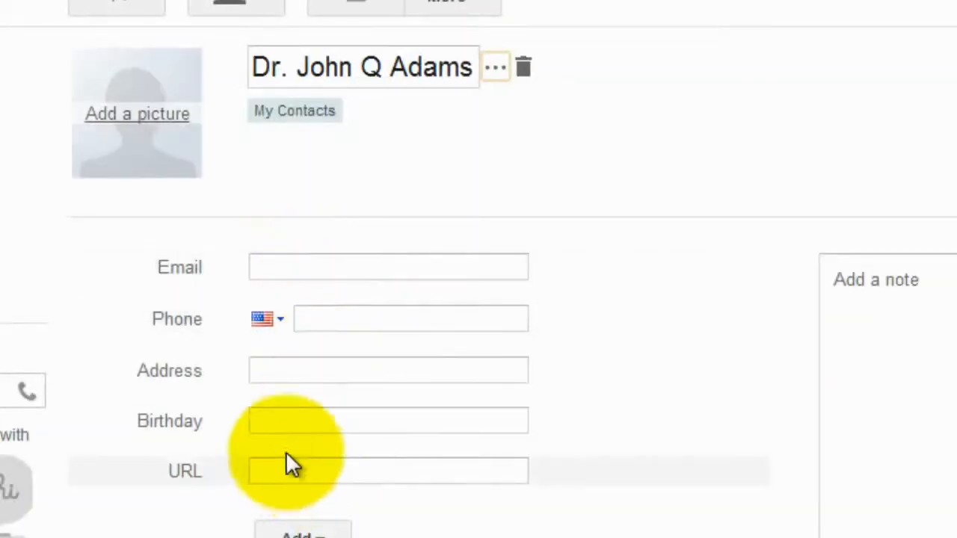
left_click(267, 262)
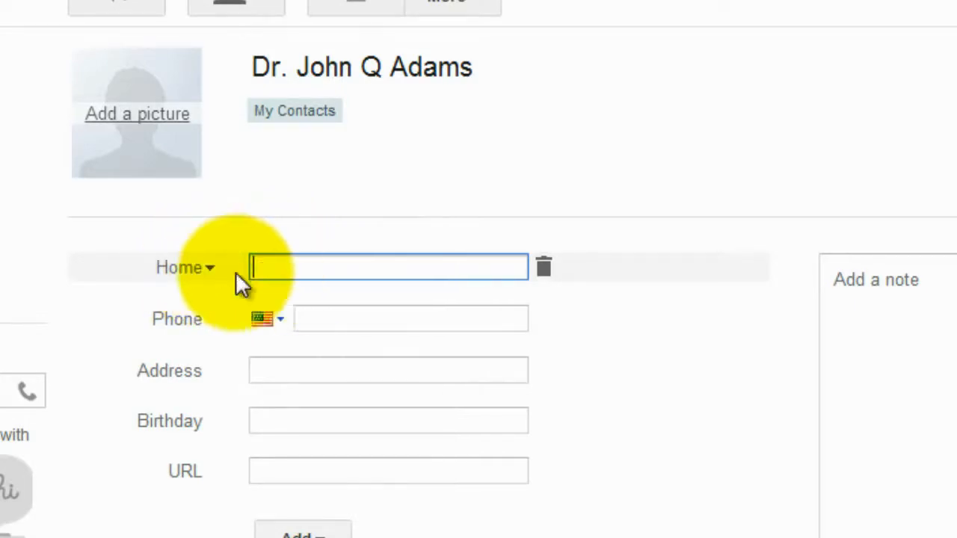
Enter the contact's email address under the Home label and commit it
left_click(209, 269)
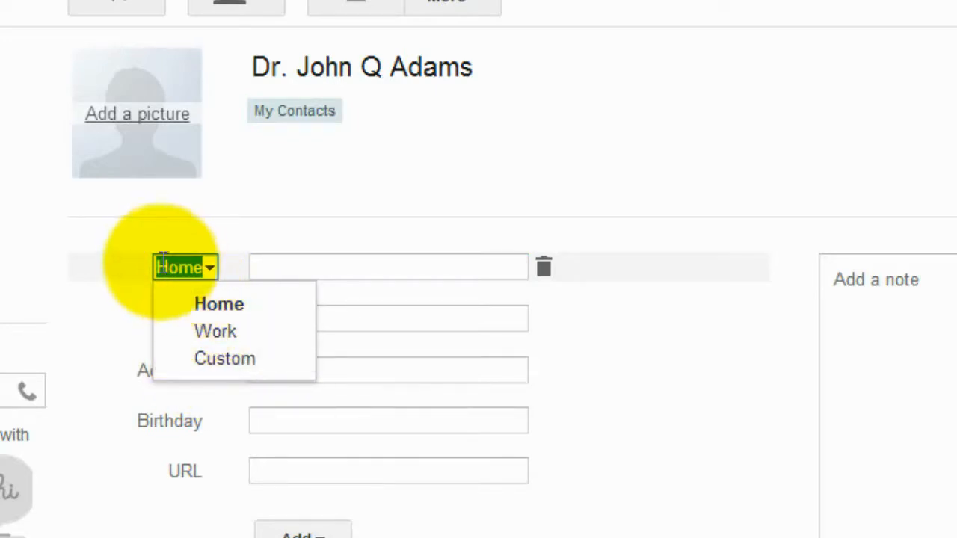
left_click(294, 269)
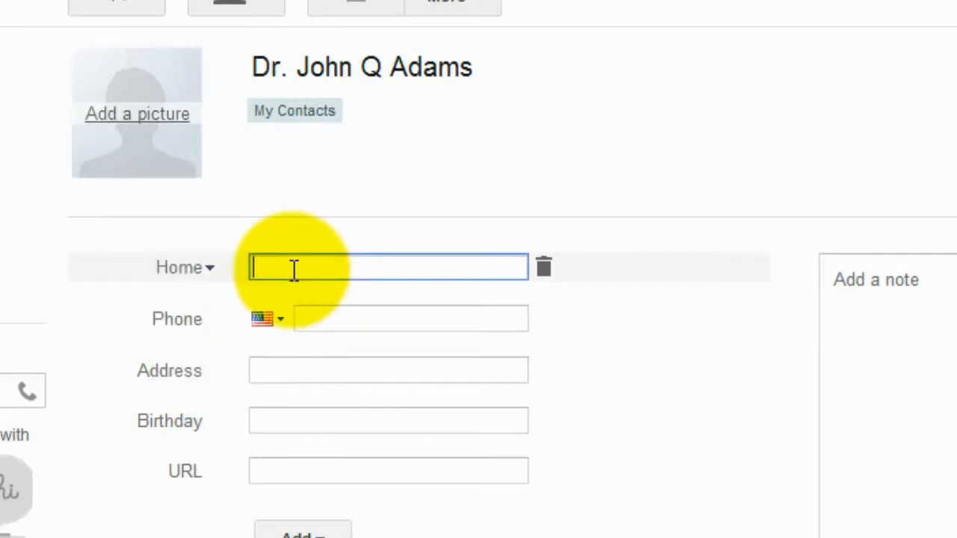
type("test@example.com")
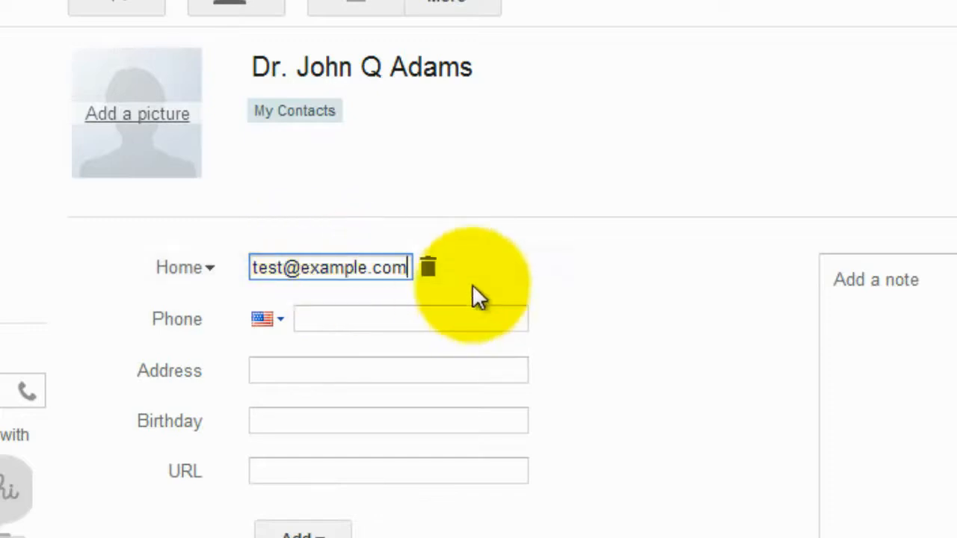
left_click(540, 284)
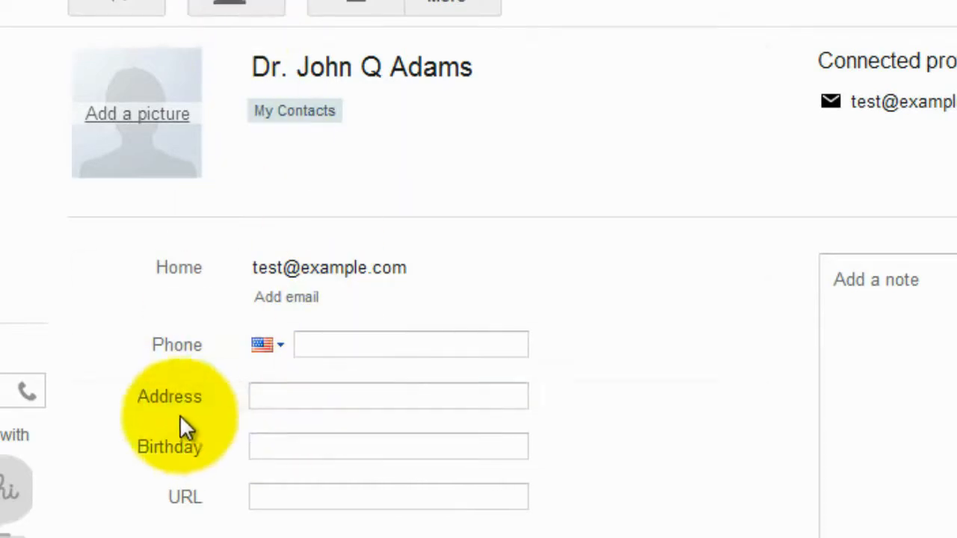
mouse_move(244, 407)
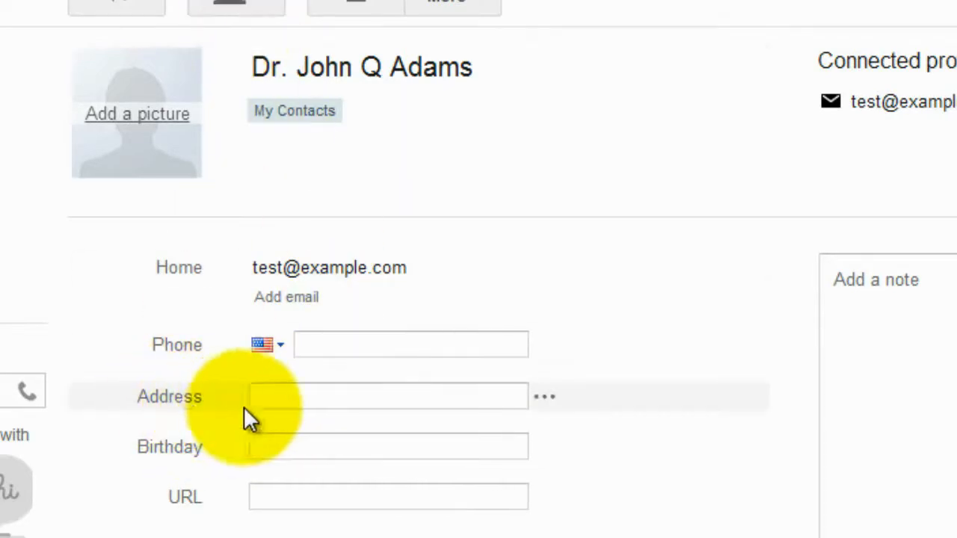
Close the address form, extra-fields list and circles list without adding anything
left_click(543, 400)
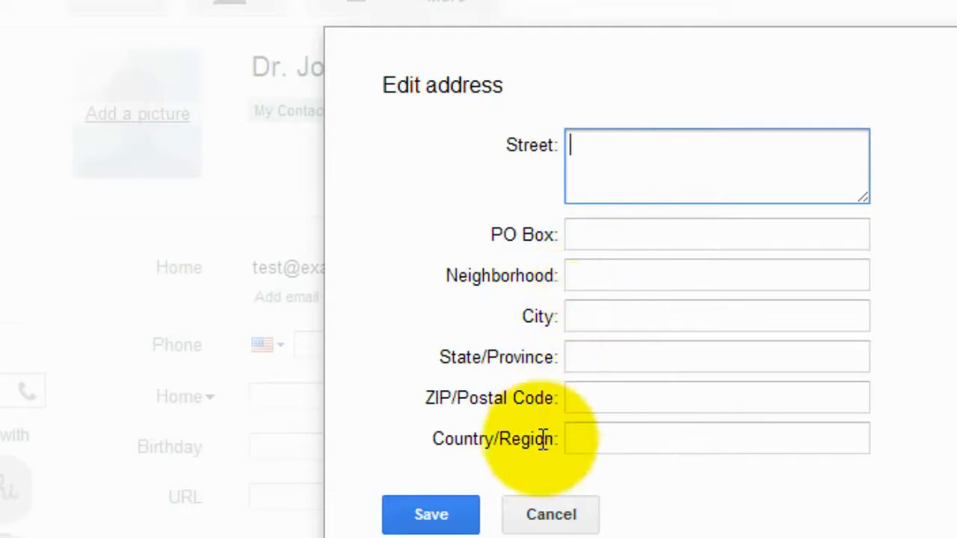
left_click(438, 517)
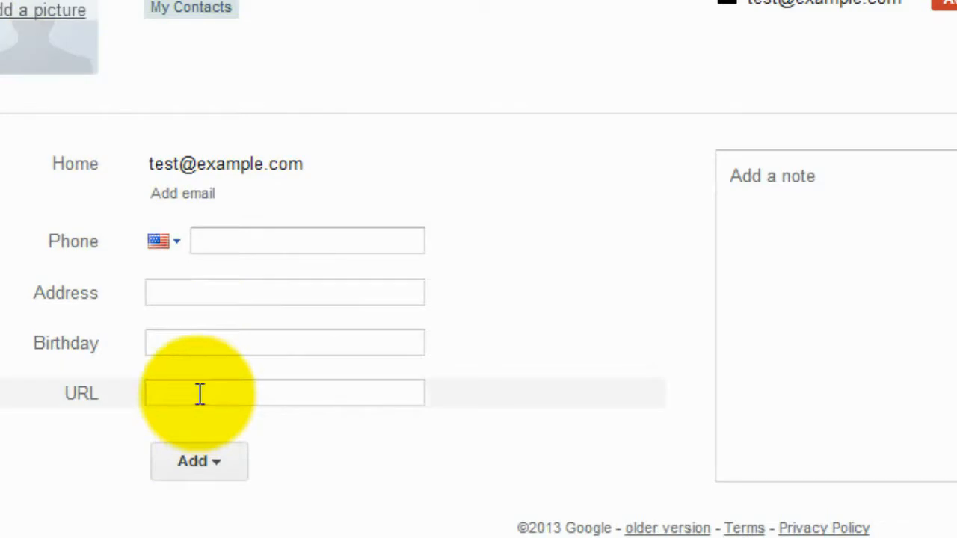
left_click(201, 463)
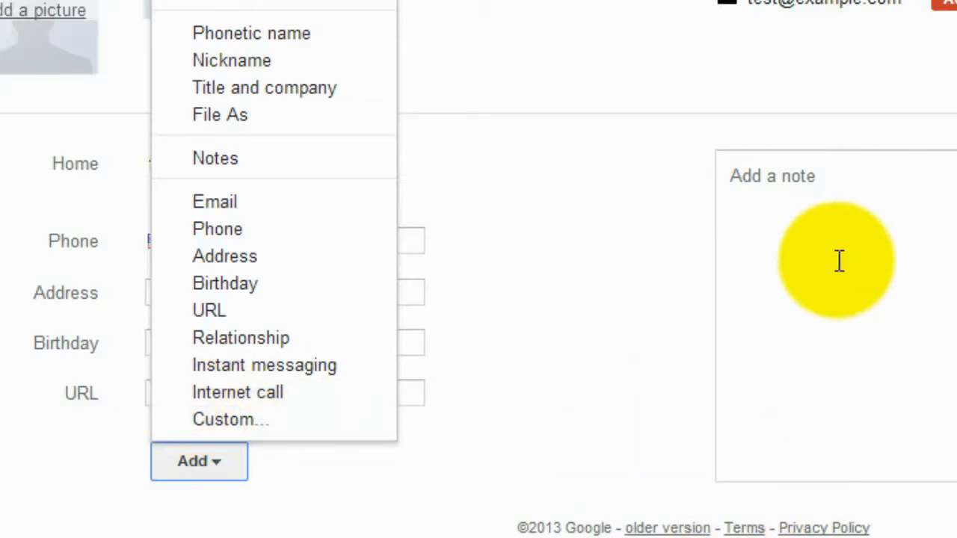
left_click(879, 267)
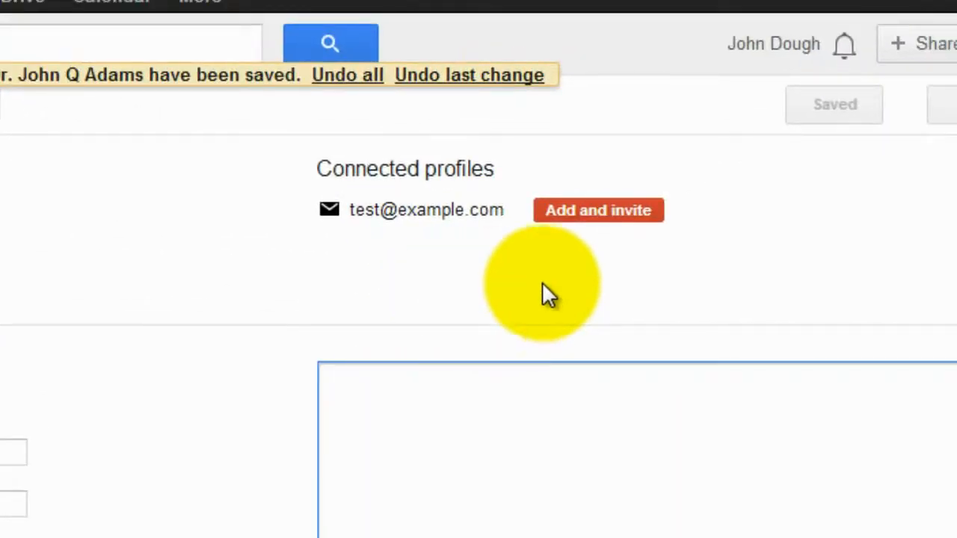
left_click(587, 213)
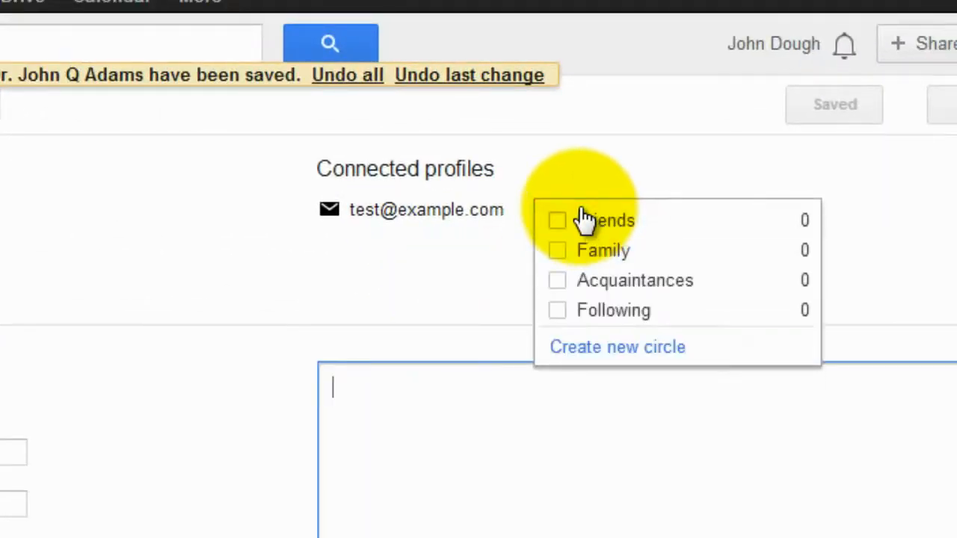
left_click(378, 160)
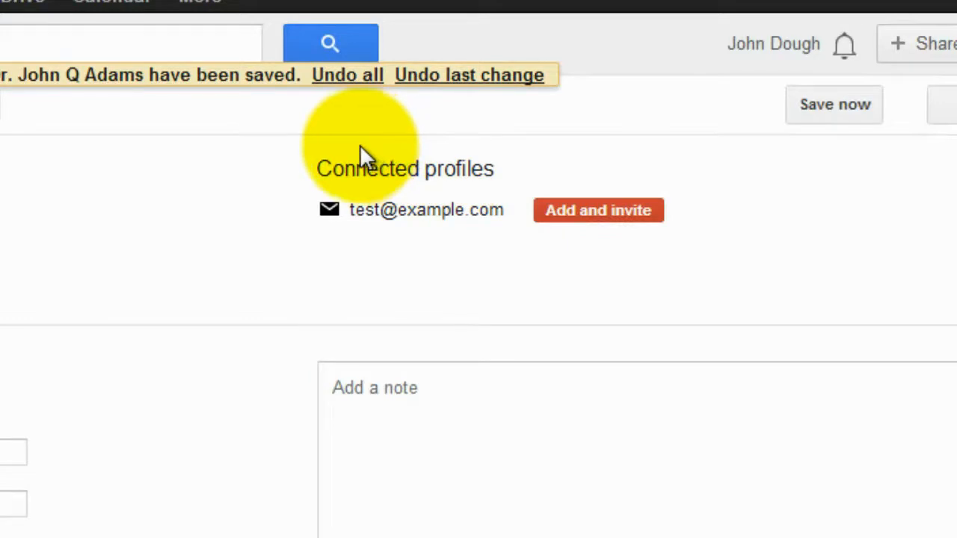
left_click(584, 213)
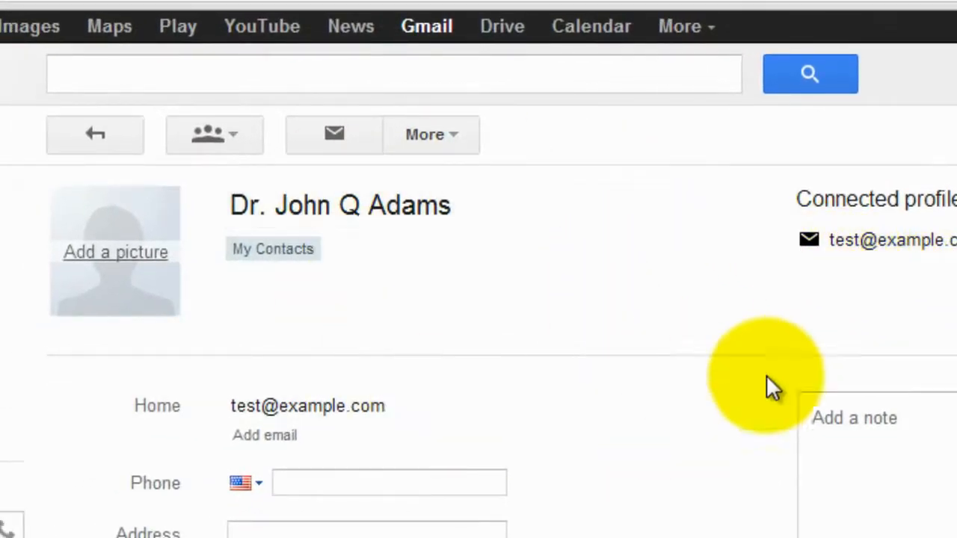
Create a contact group named 'Dr Group' containing this contact
left_click(228, 136)
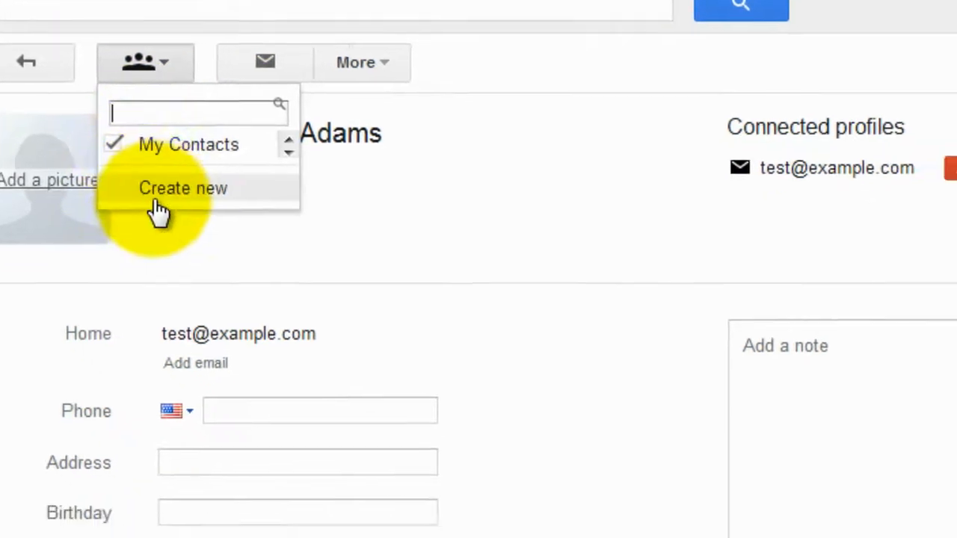
left_click(158, 201)
type("Dr ")
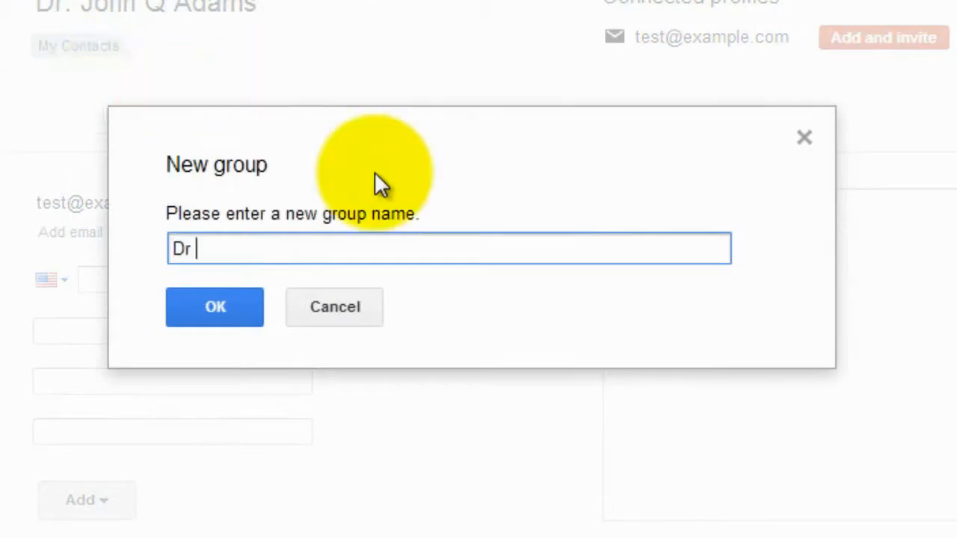
type("Group")
left_click(215, 308)
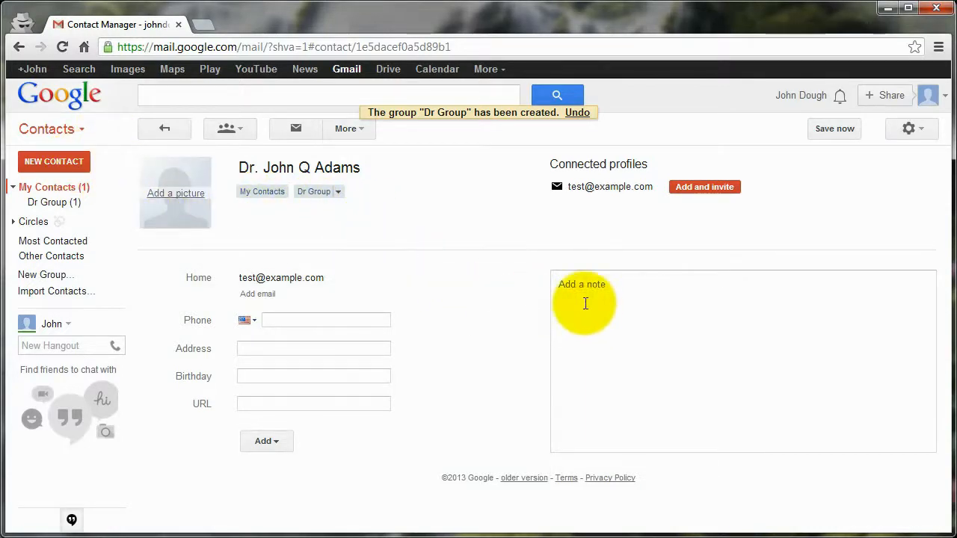
left_click(49, 97)
left_click(59, 161)
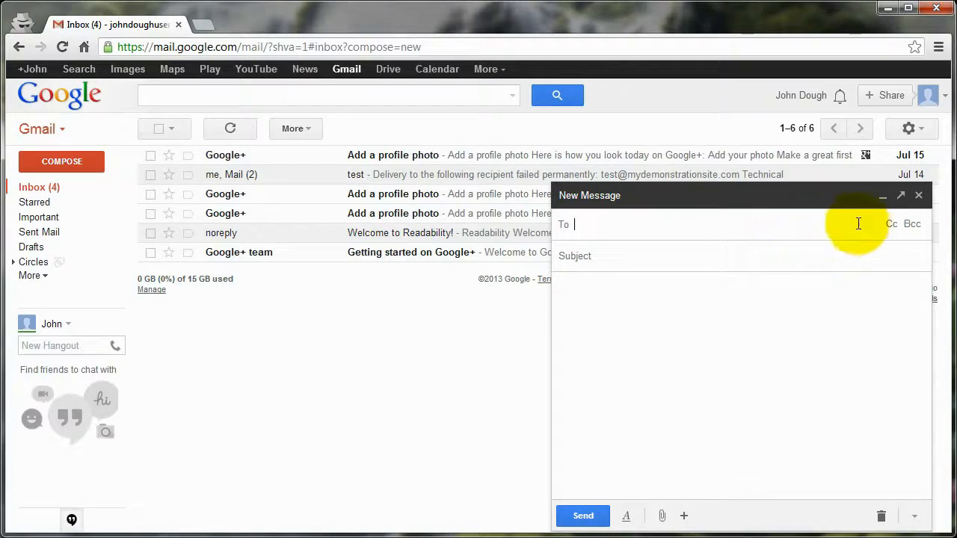
left_click(918, 195)
left_click(43, 130)
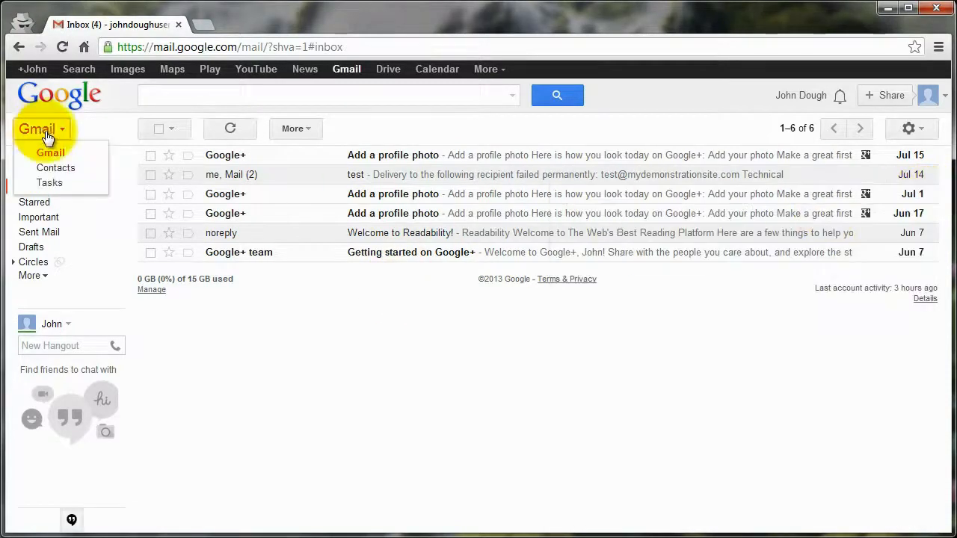
left_click(61, 168)
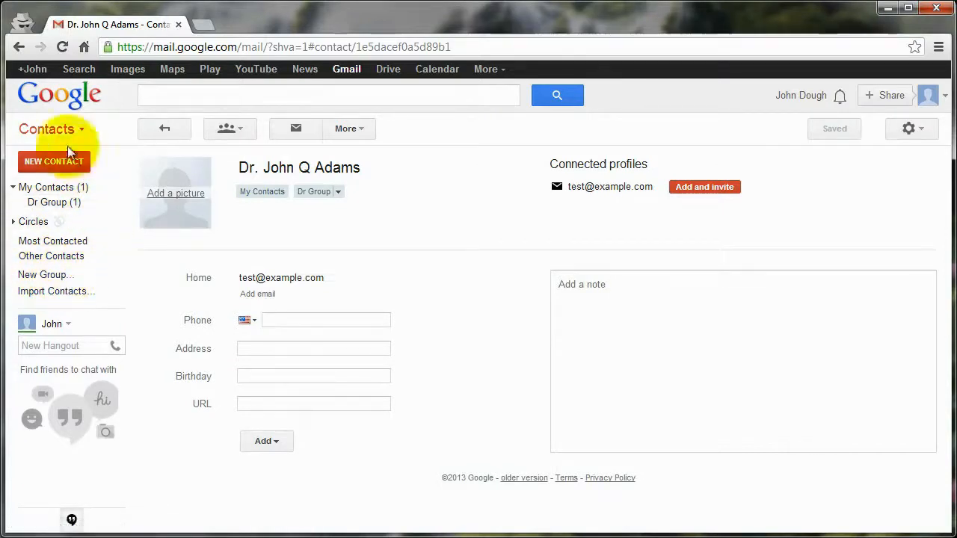
Go back to the inbox and look over the senders of the six conversations
left_click(50, 99)
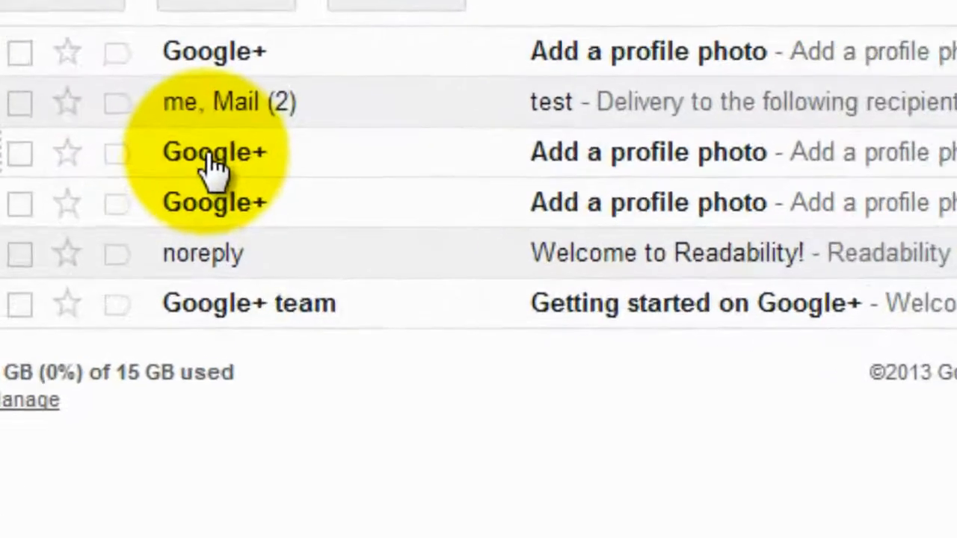
mouse_move(213, 168)
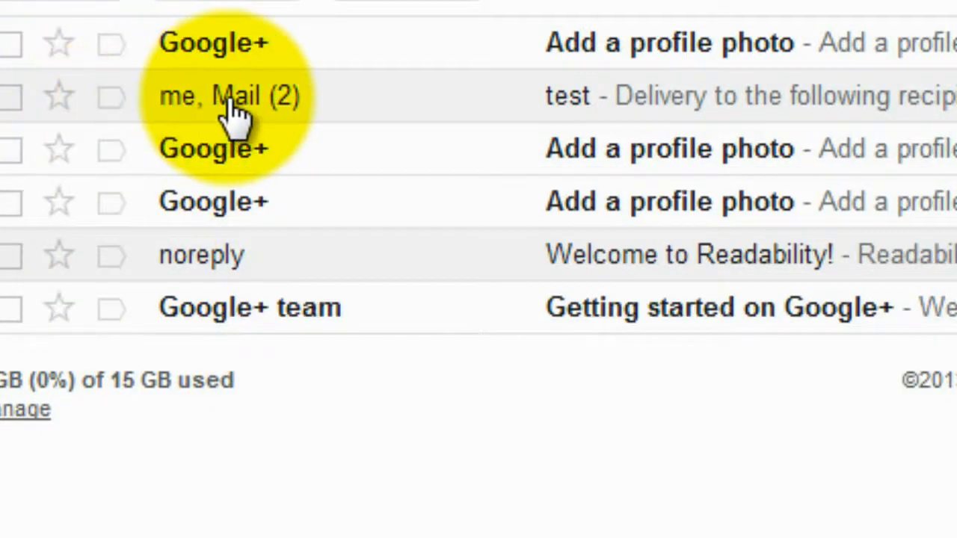
mouse_move(228, 118)
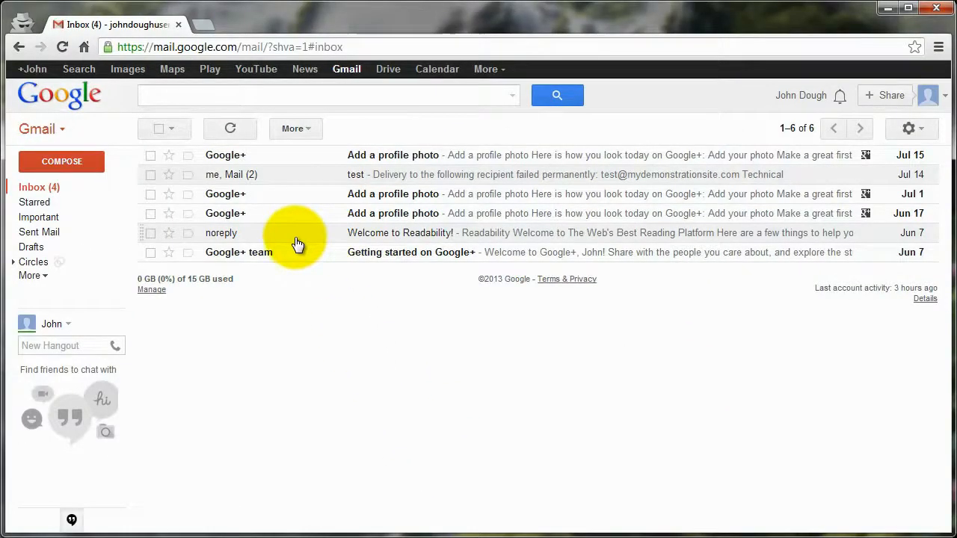
Add the Google+ team, sender of 'Getting started on Google+', to the contacts list
left_click(290, 253)
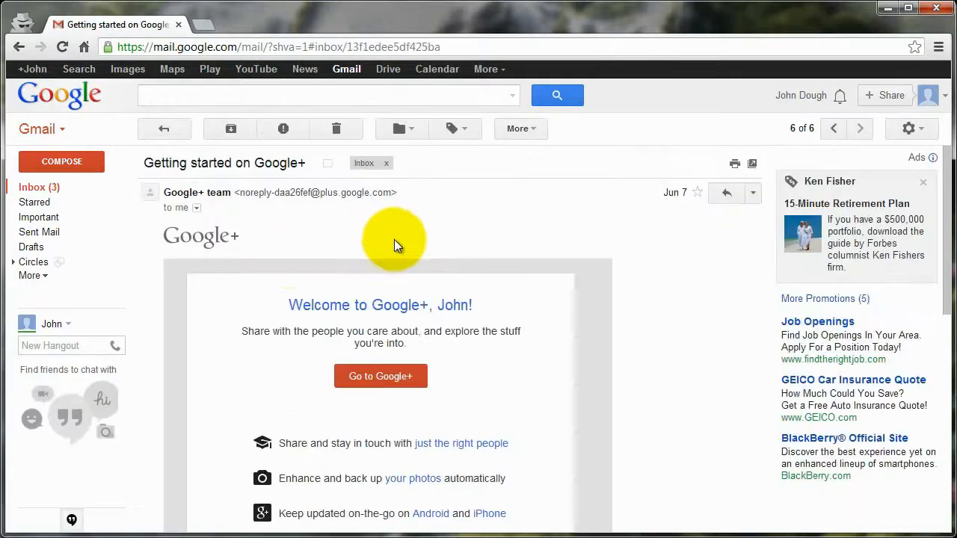
left_click(752, 193)
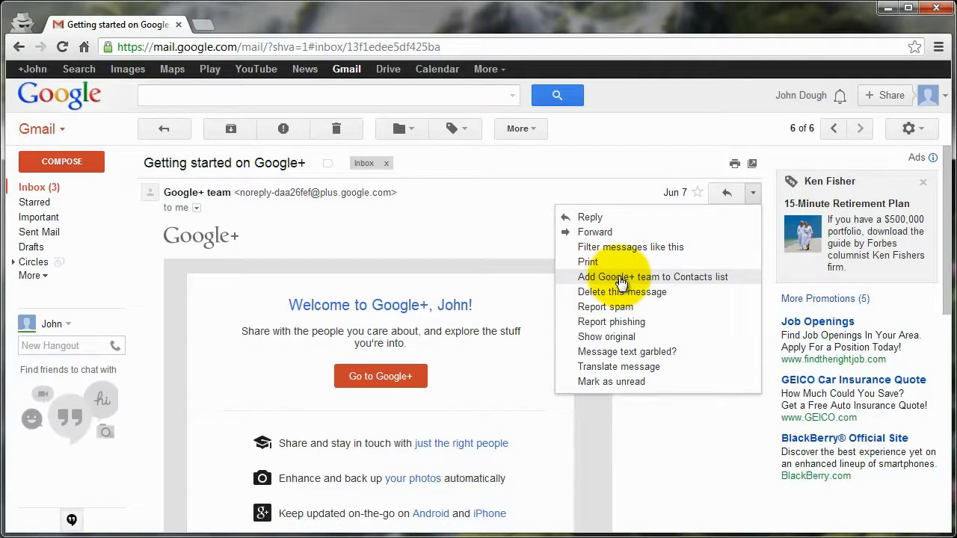
left_click(695, 281)
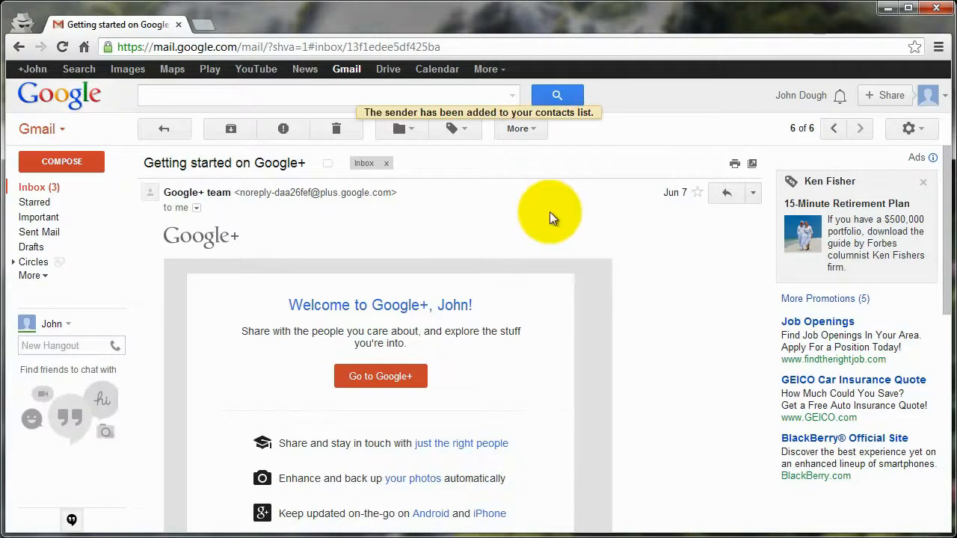
Open the Google+ team contact from My Contacts
left_click(38, 129)
left_click(57, 168)
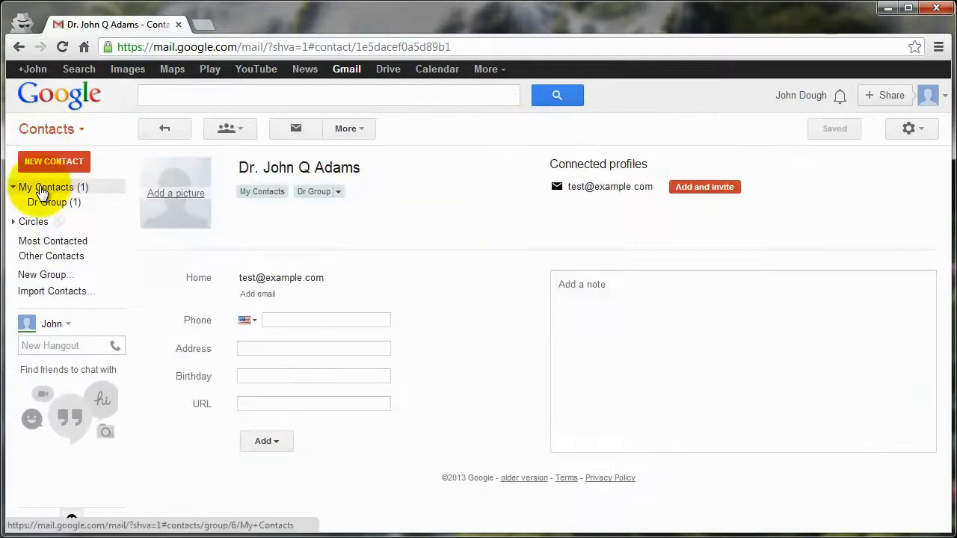
mouse_move(224, 157)
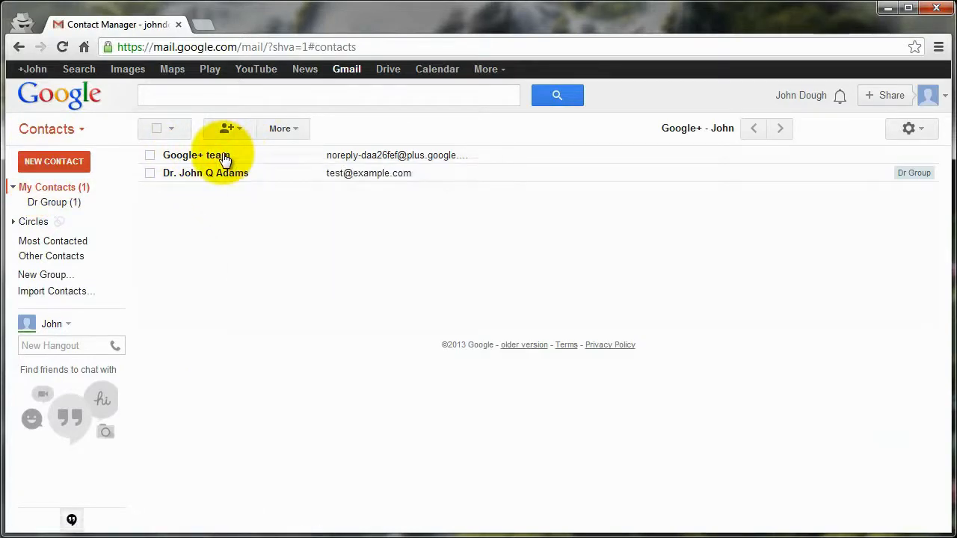
left_click(224, 157)
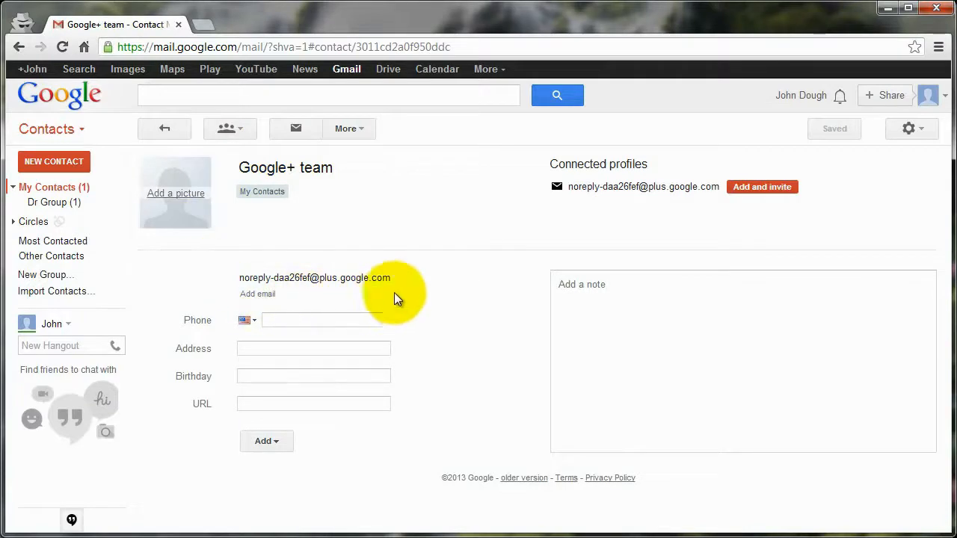